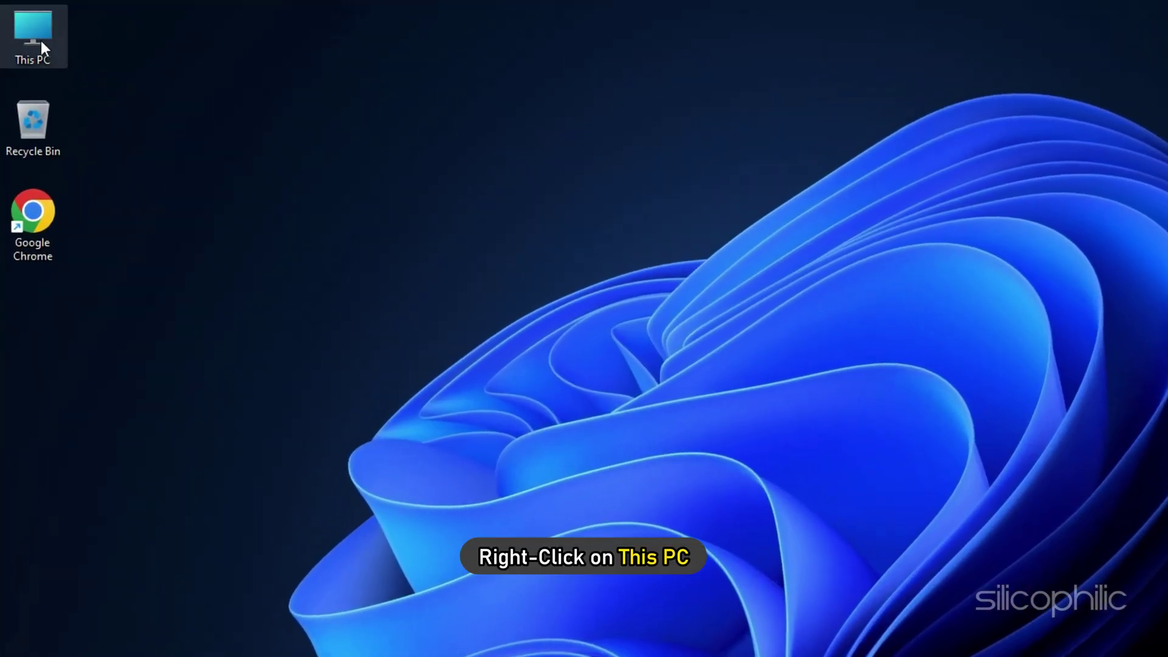
# - Reach the Performance Options visual effects from This PC > Properties > Advanced system settings
pyautogui.rightClick(37, 38)
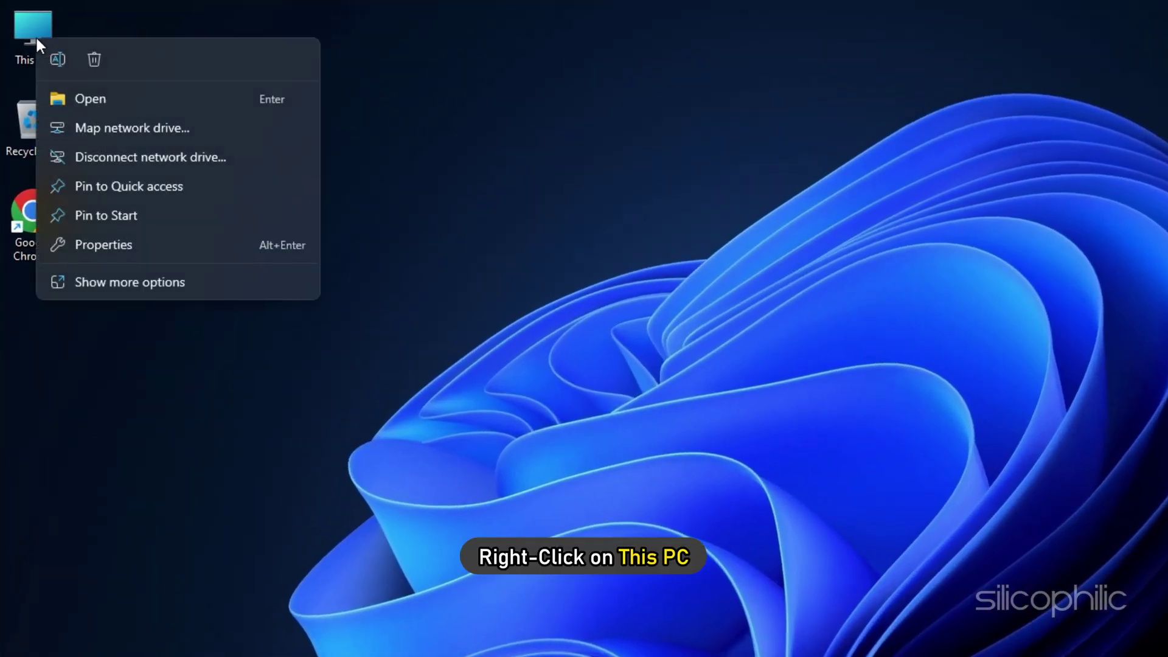
pyautogui.click(87, 245)
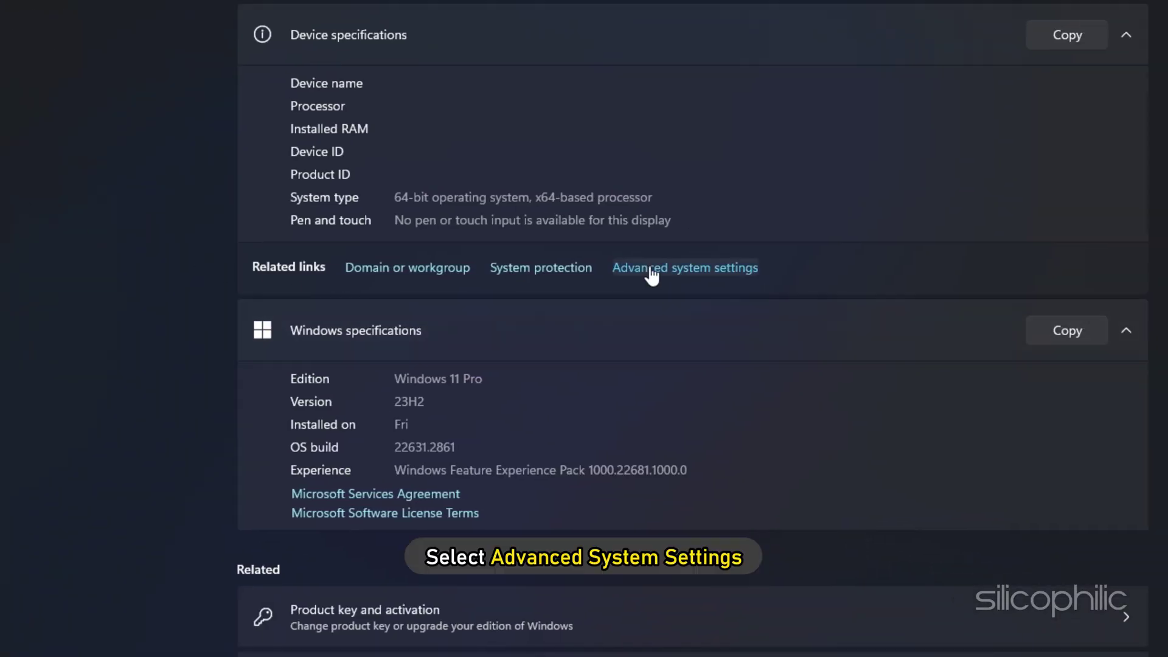
pyautogui.click(633, 278)
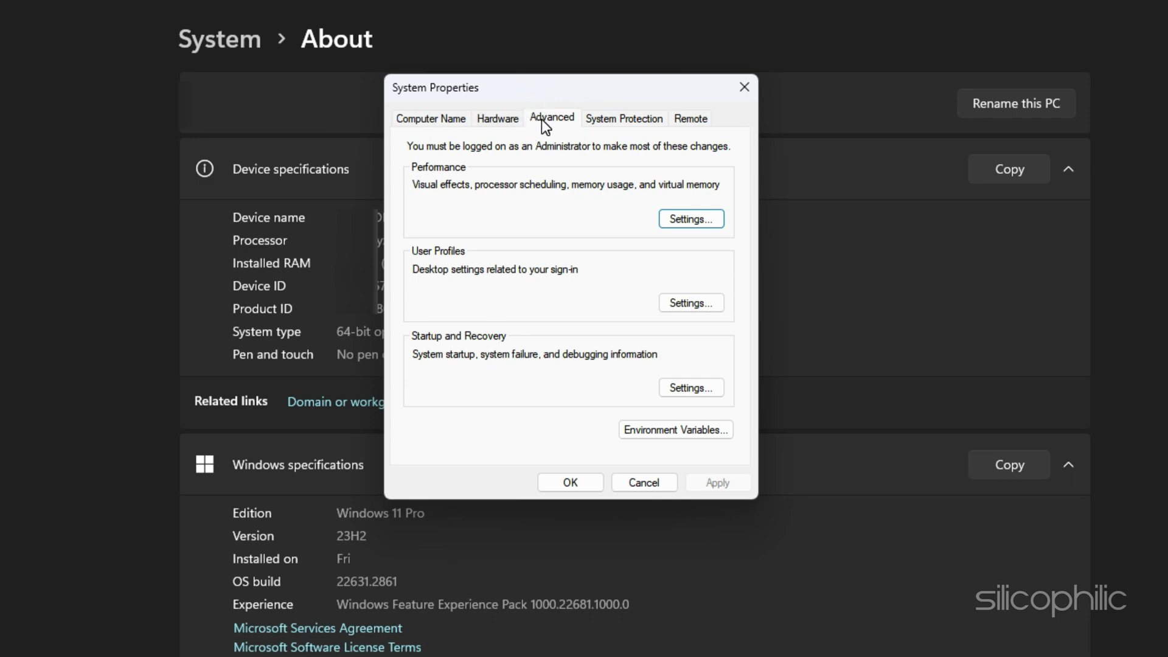
pyautogui.click(689, 222)
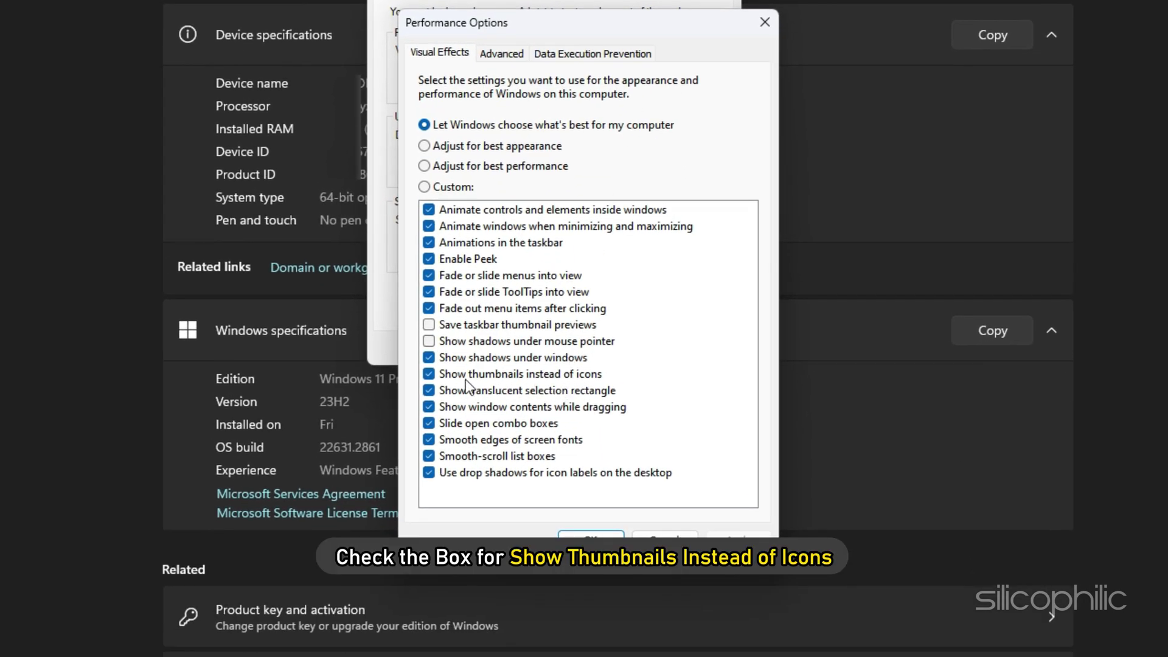
# - Enable 'Show thumbnails instead of icons', apply it and close the dialogs
pyautogui.click(429, 374)
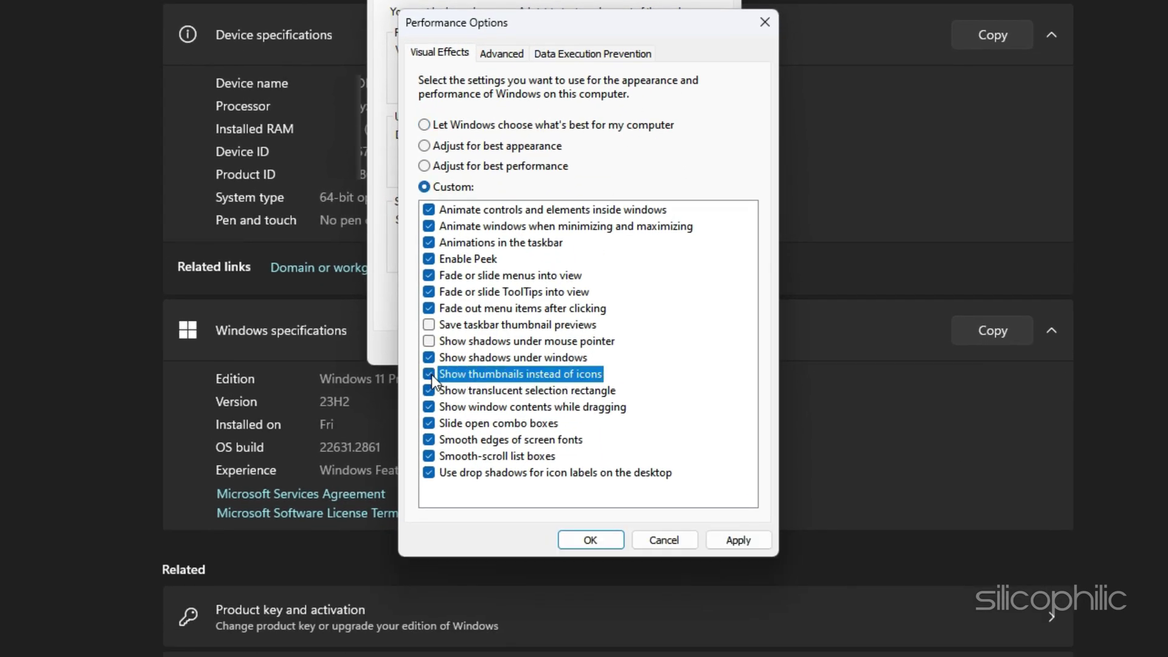
pyautogui.click(738, 540)
pyautogui.click(585, 541)
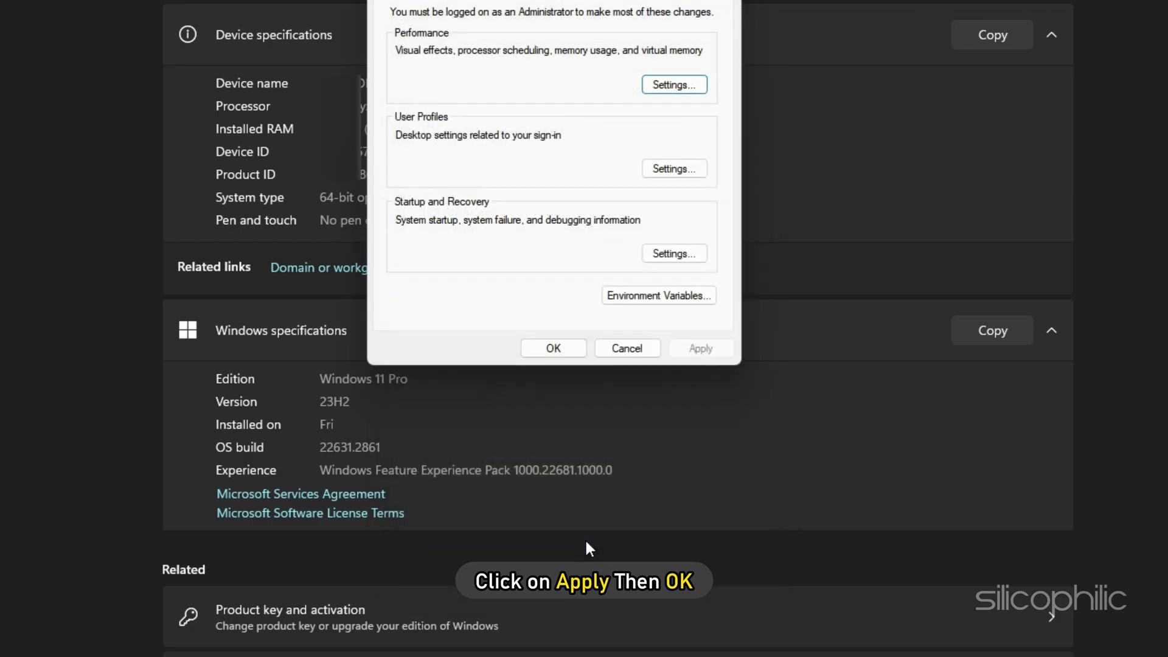
pyautogui.click(558, 349)
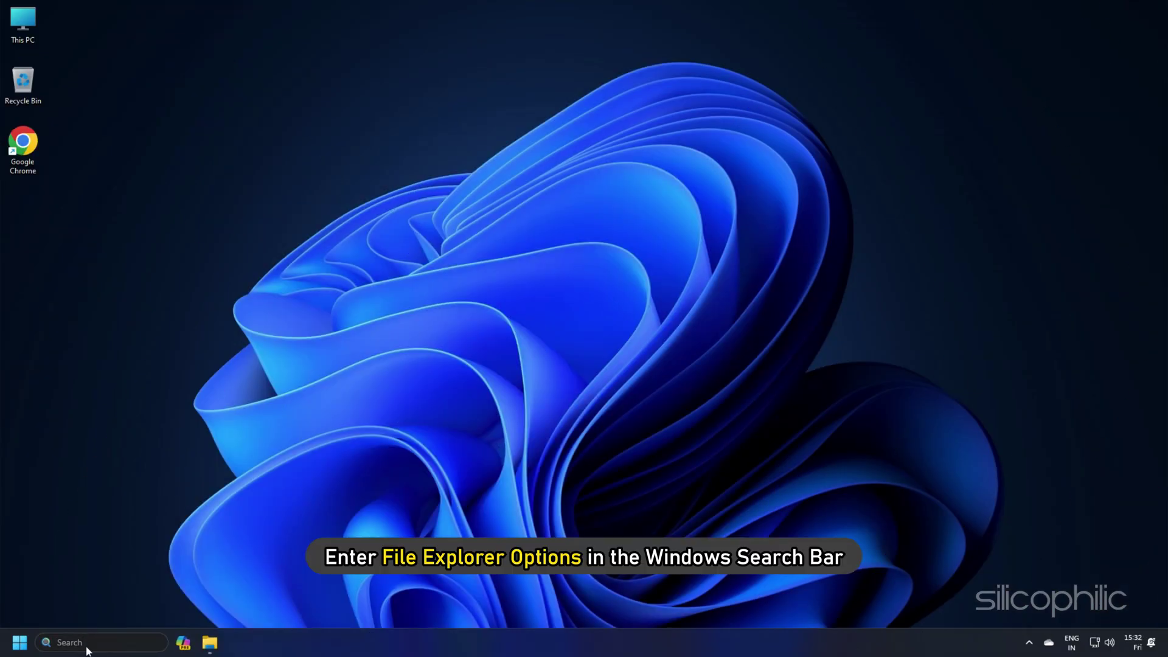
# - In File Explorer Options' View settings, uncheck 'Always show icons, never thumbnails'
pyautogui.click(86, 643)
pyautogui.write('fil')
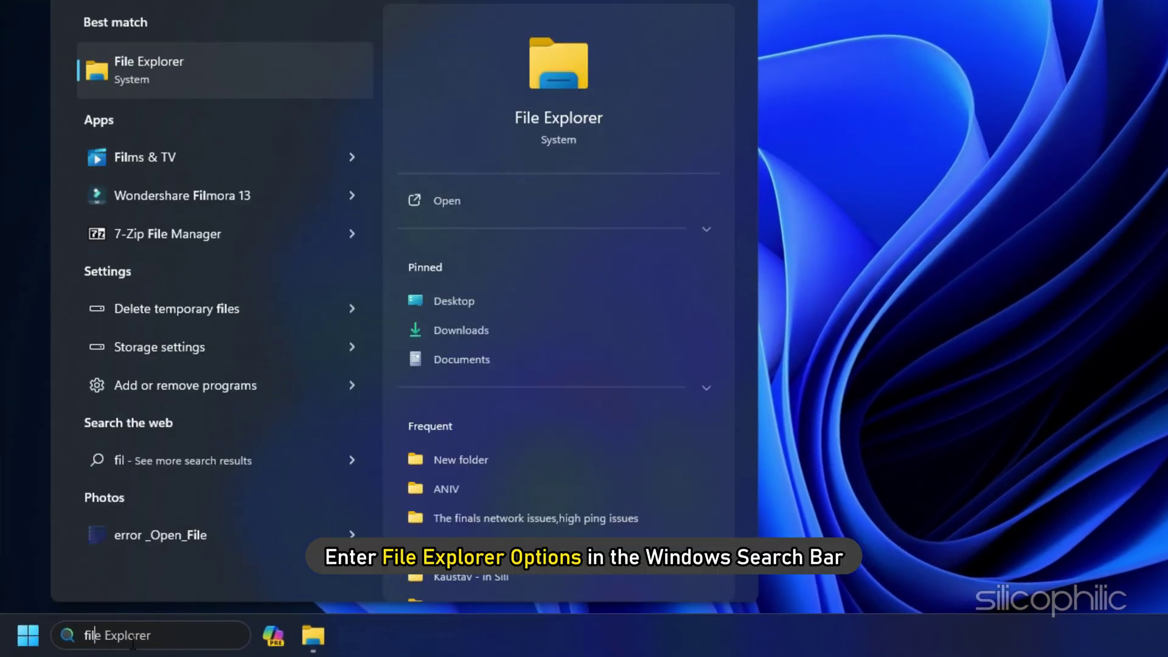
pyautogui.write('e explorer options')
pyautogui.click(169, 77)
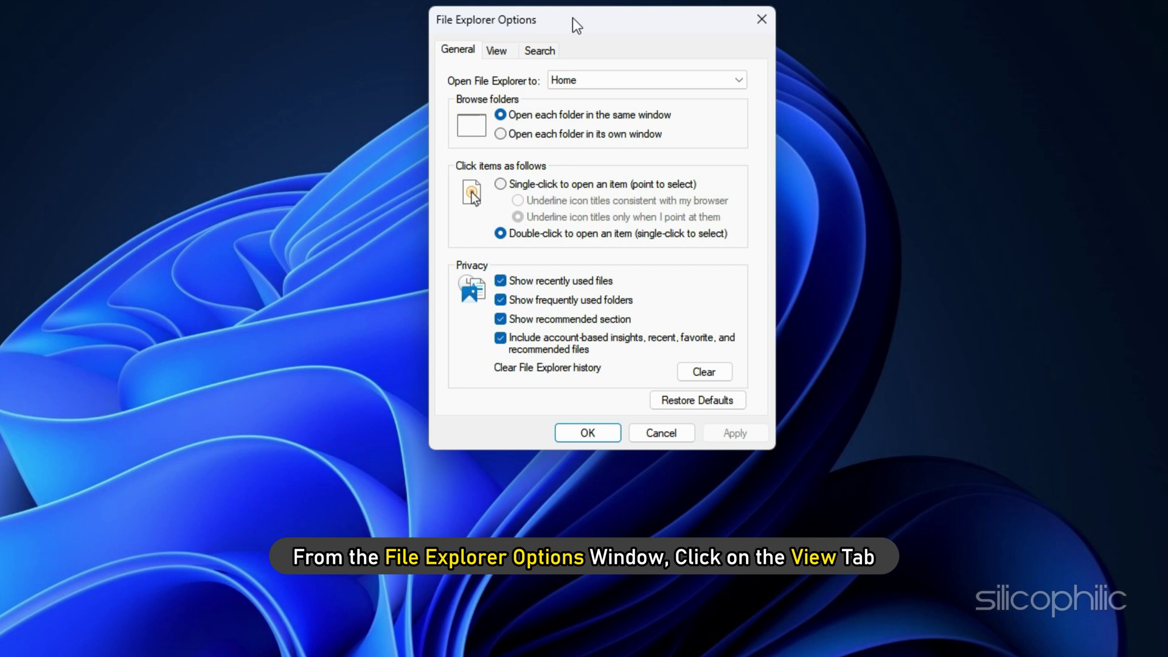
pyautogui.click(498, 52)
pyautogui.click(479, 203)
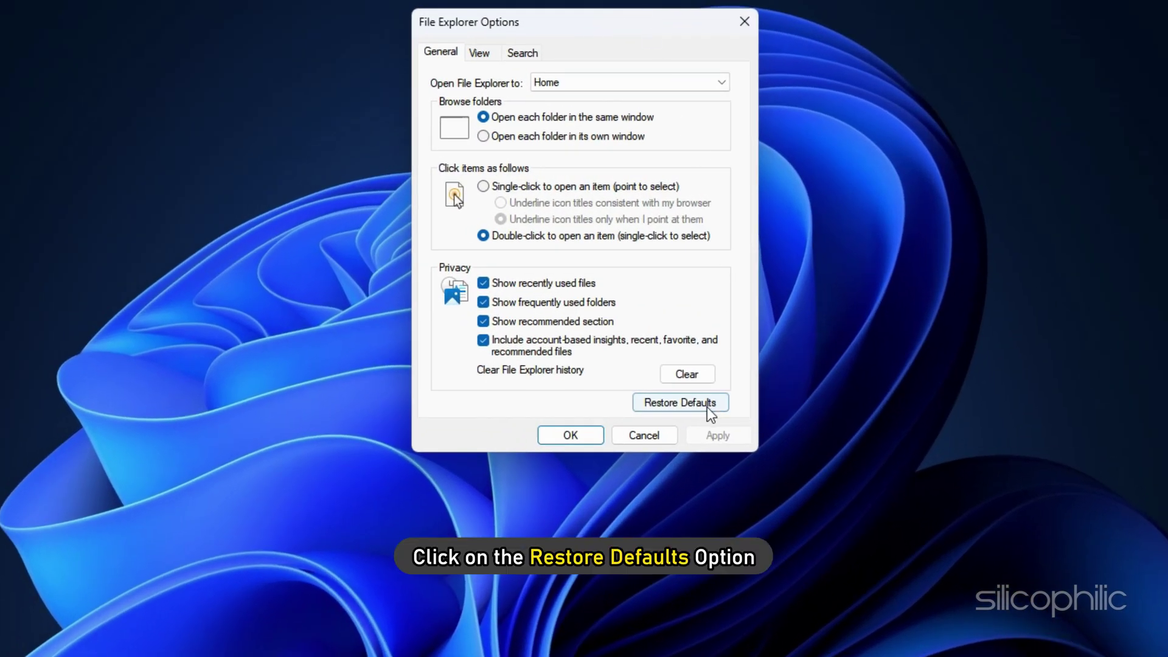
# - Restore Defaults on both the General and View settings, then apply and close
pyautogui.click(706, 405)
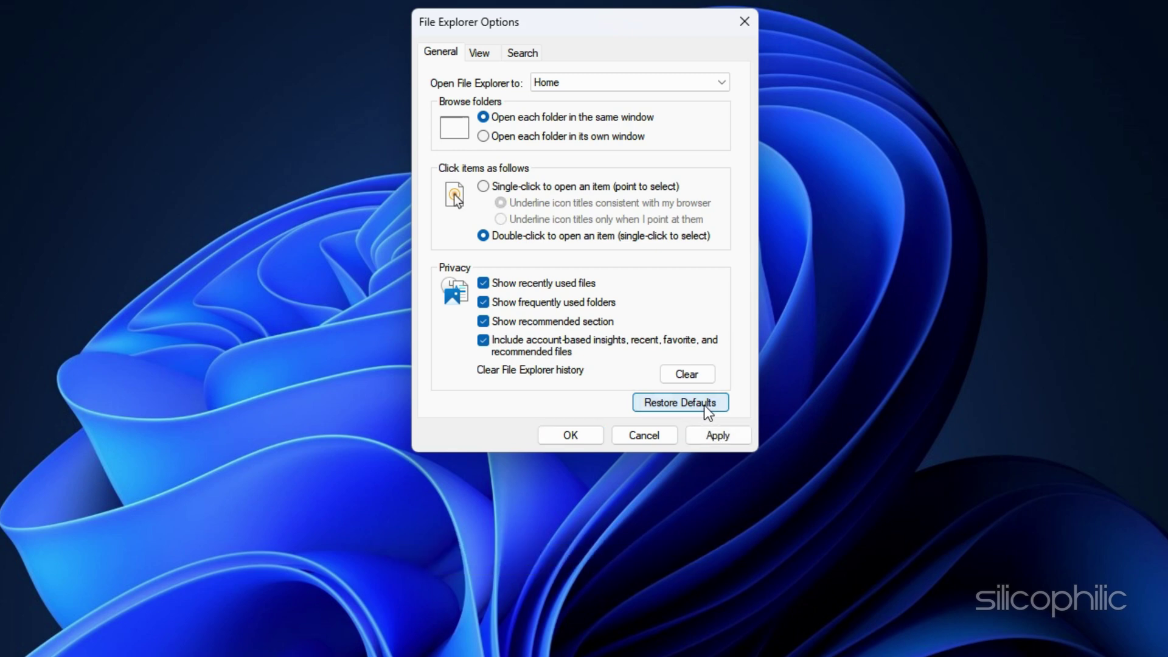
pyautogui.click(483, 55)
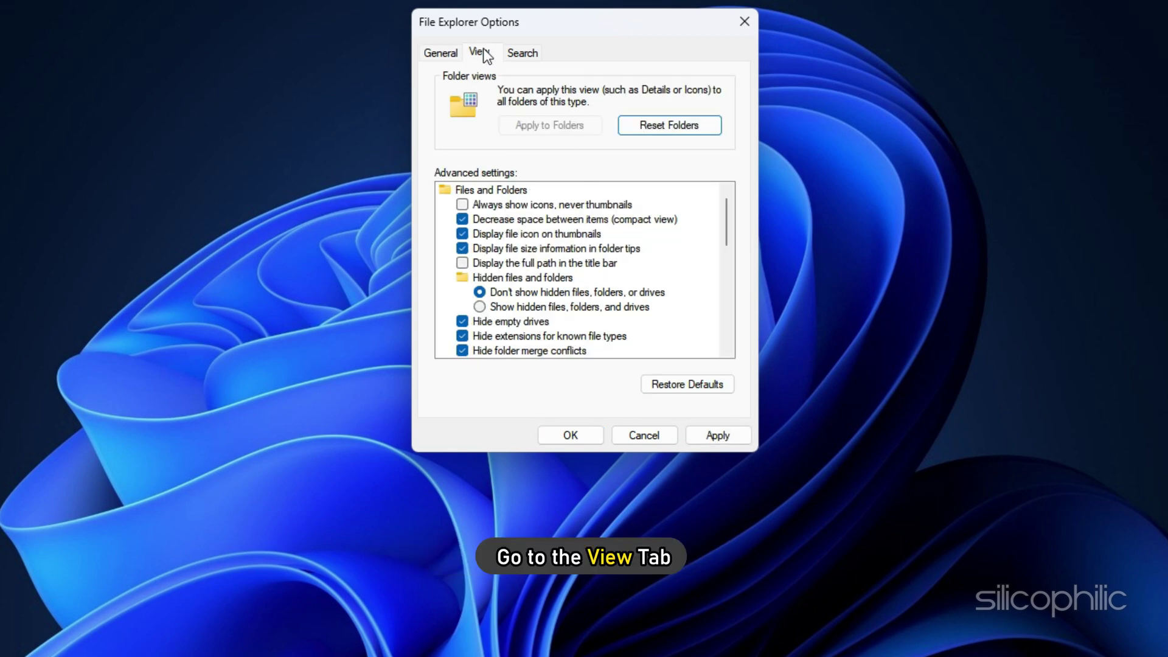
pyautogui.click(675, 388)
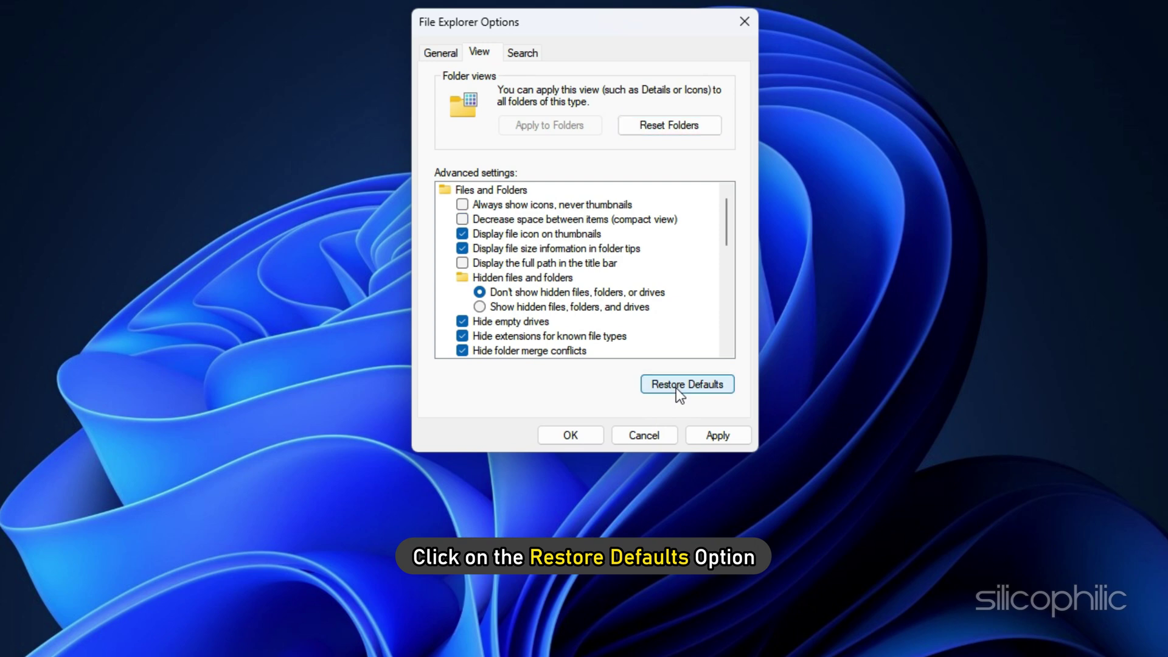
pyautogui.click(713, 436)
pyautogui.click(586, 436)
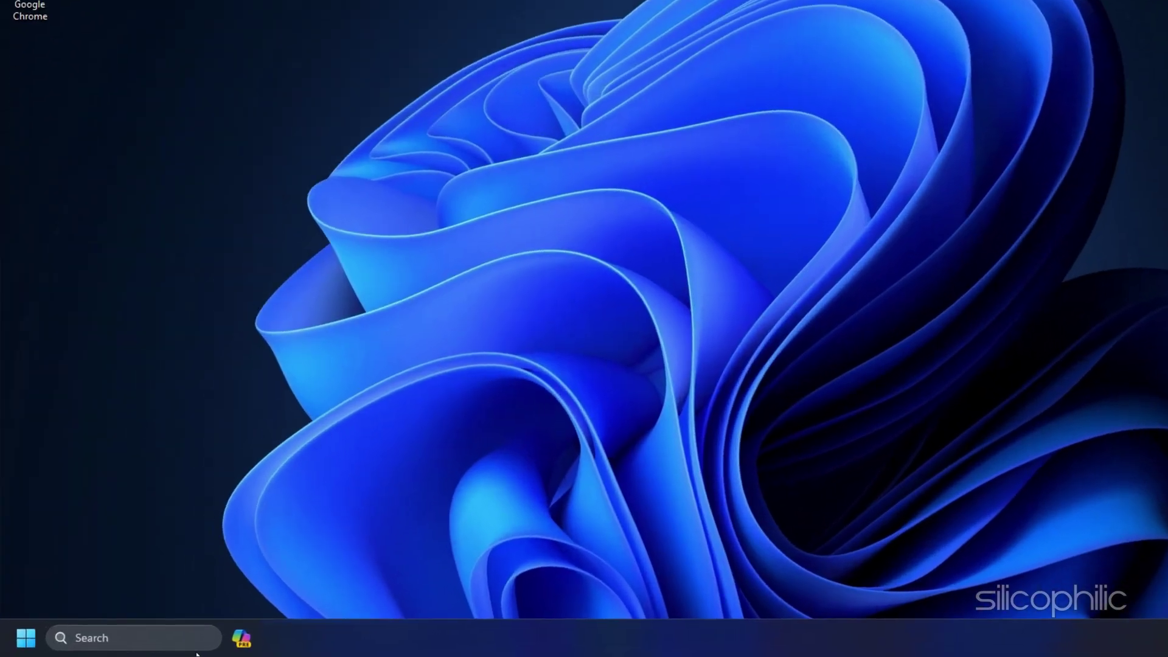
# - Launch Disk Cleanup and scan drive C: for files to remove
pyautogui.click(225, 642)
pyautogui.write('disk')
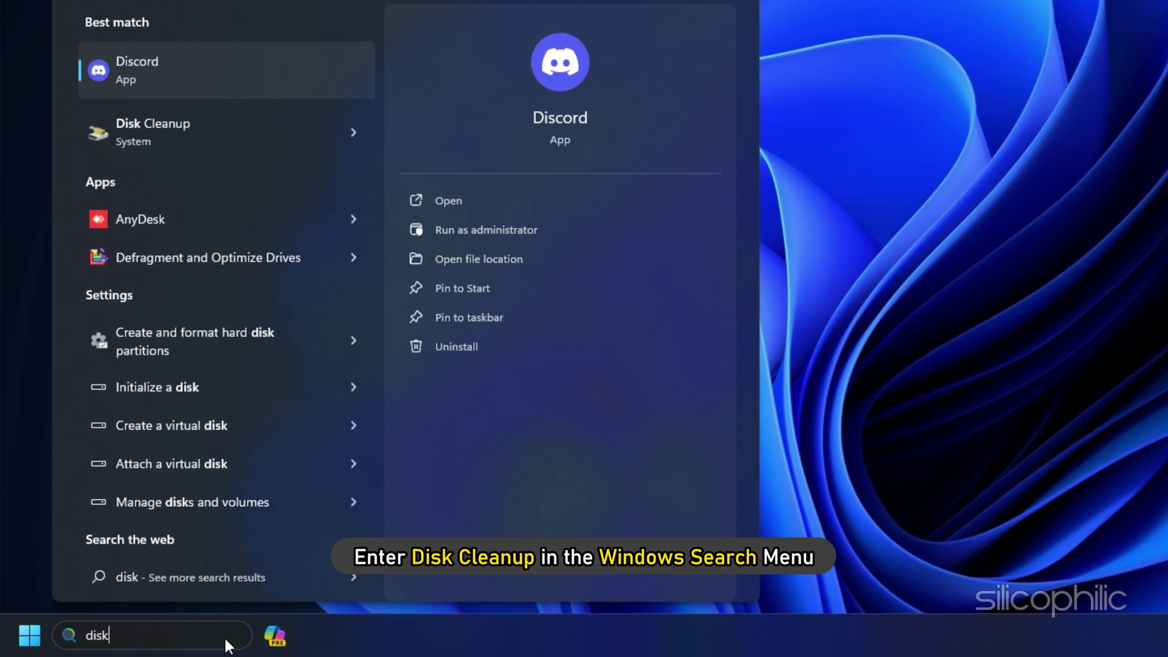
pyautogui.write(' cleanup')
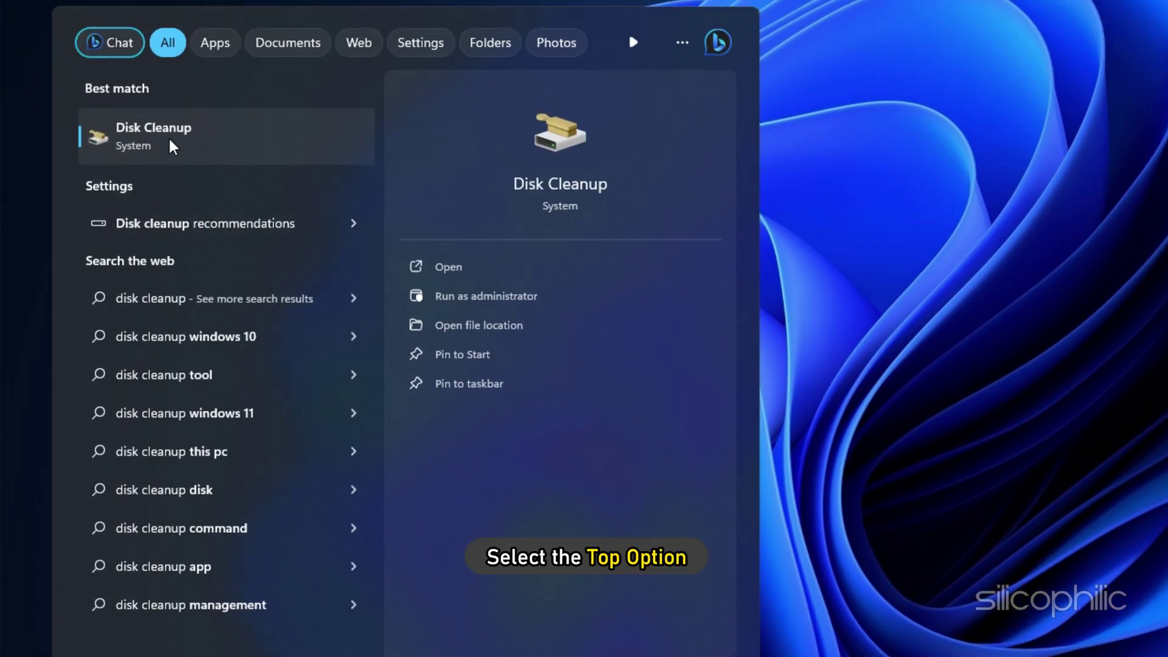
pyautogui.click(167, 135)
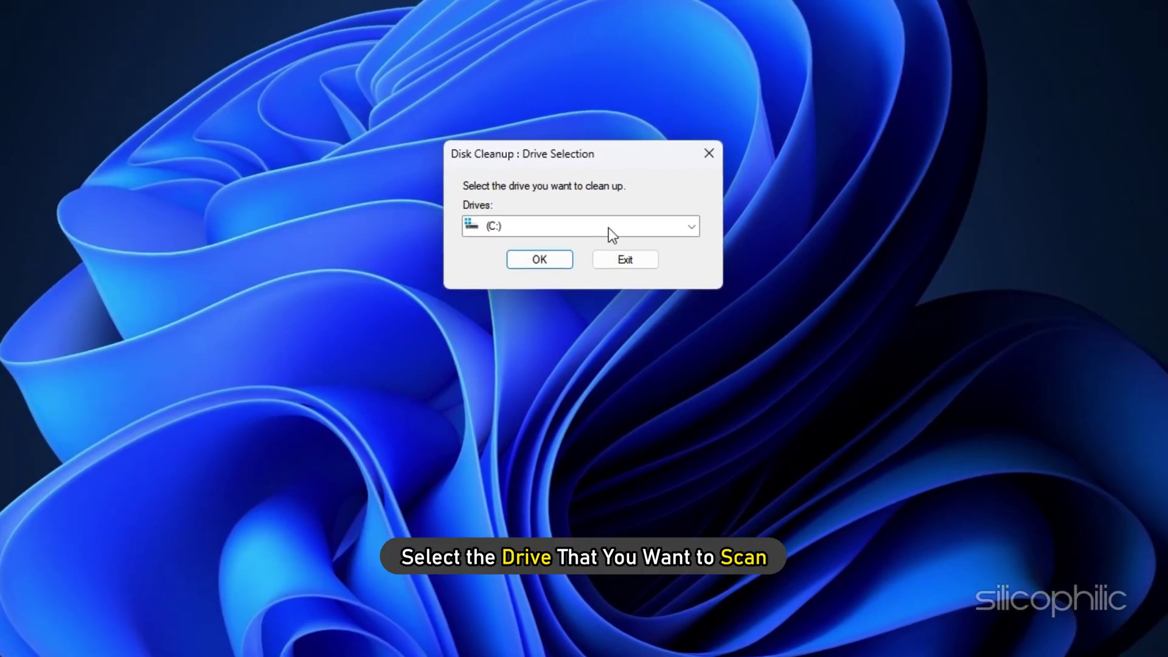
pyautogui.click(690, 226)
pyautogui.click(492, 244)
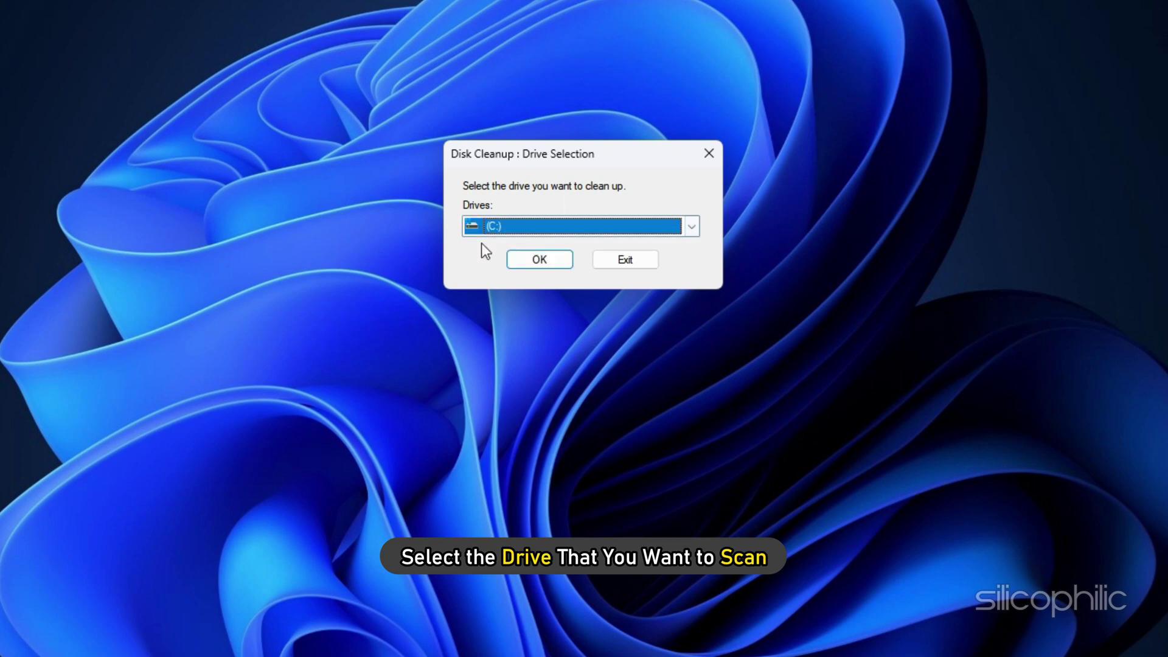
pyautogui.click(539, 260)
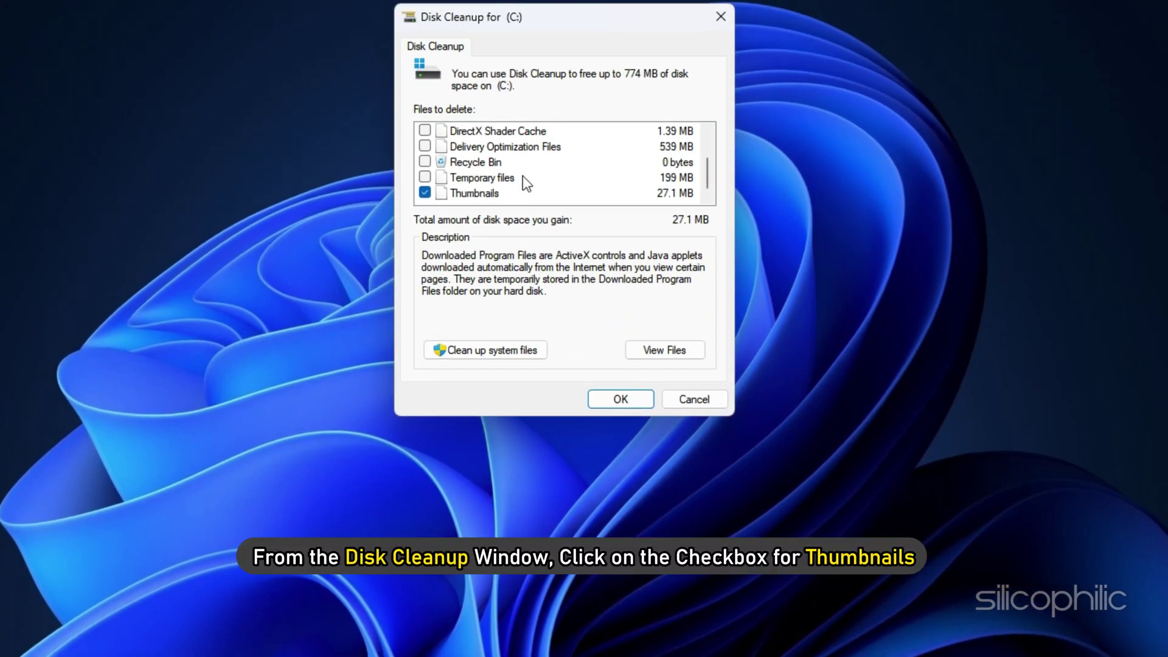
# - Delete the cached Thumbnails and temporary files from drive C:, confirming permanent deletion
pyautogui.click(424, 192)
pyautogui.click(424, 193)
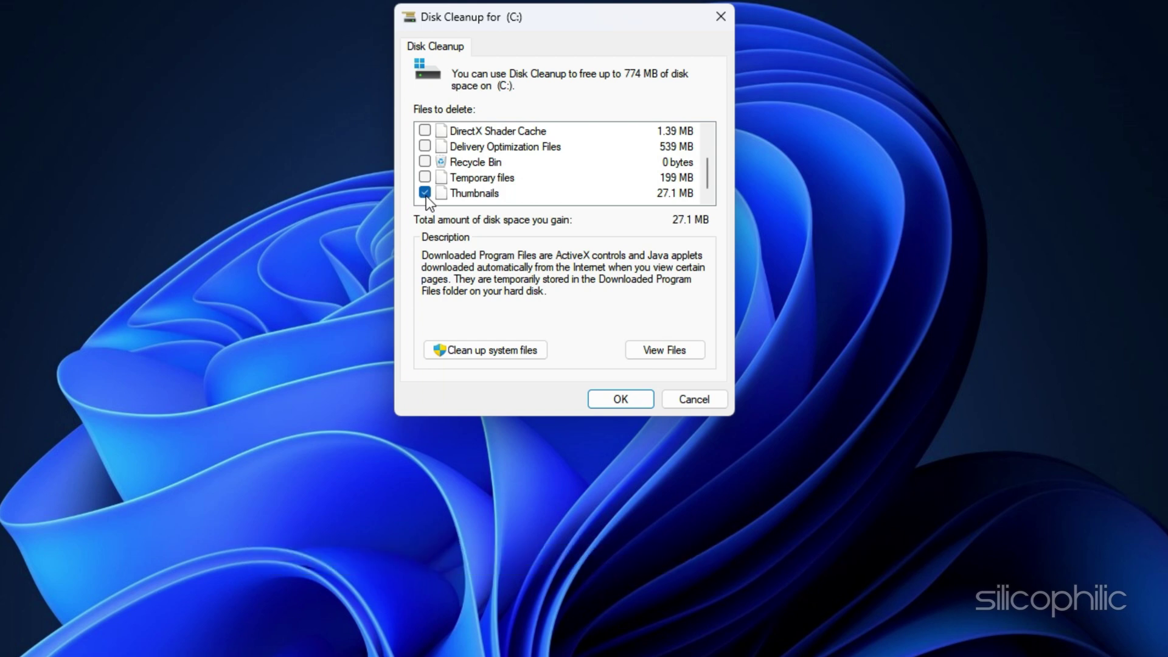
pyautogui.click(619, 399)
pyautogui.click(606, 396)
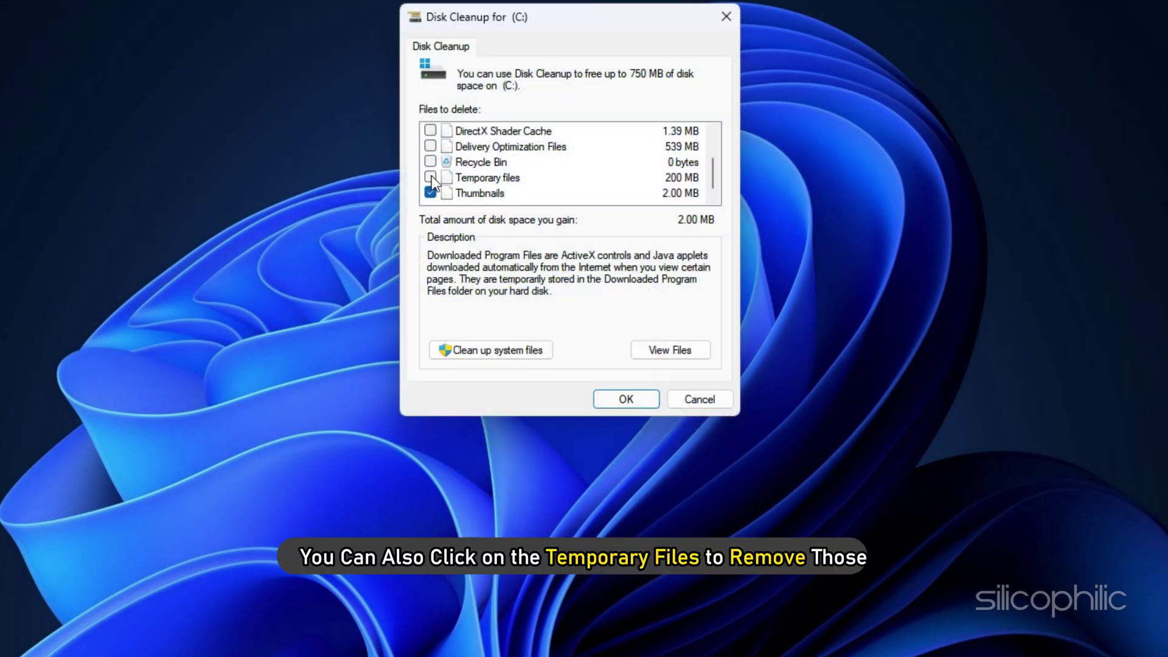
pyautogui.click(431, 178)
pyautogui.click(643, 402)
pyautogui.click(641, 396)
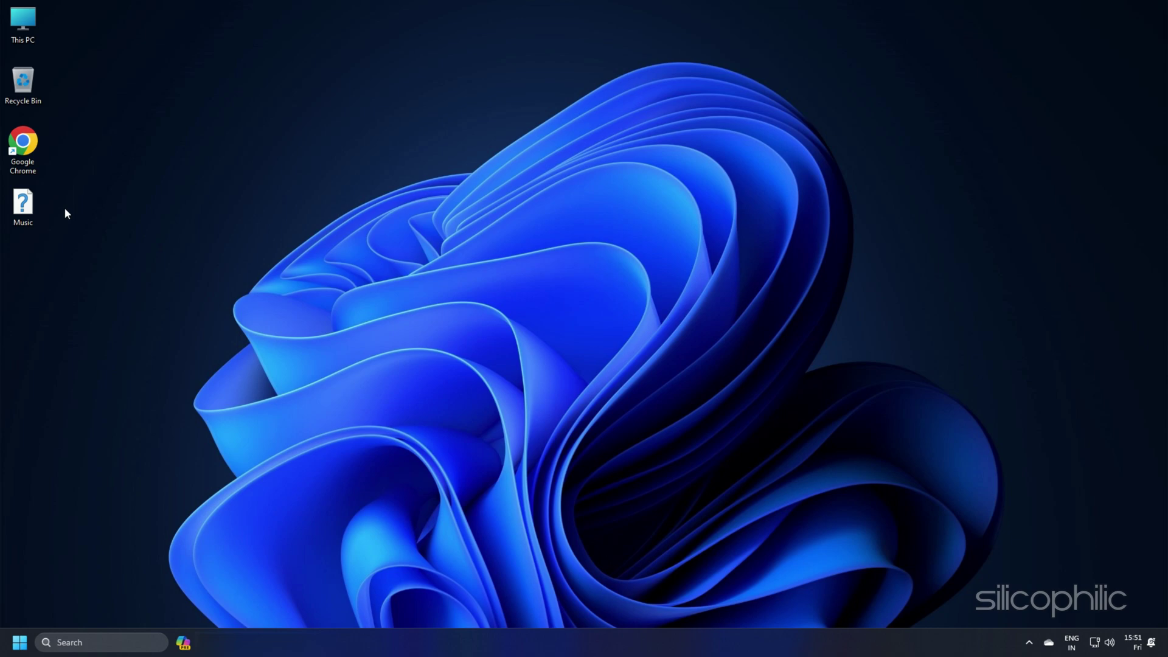
# - In the Music folder's Properties > Customize, restore the default folder picture and save
pyautogui.rightClick(24, 205)
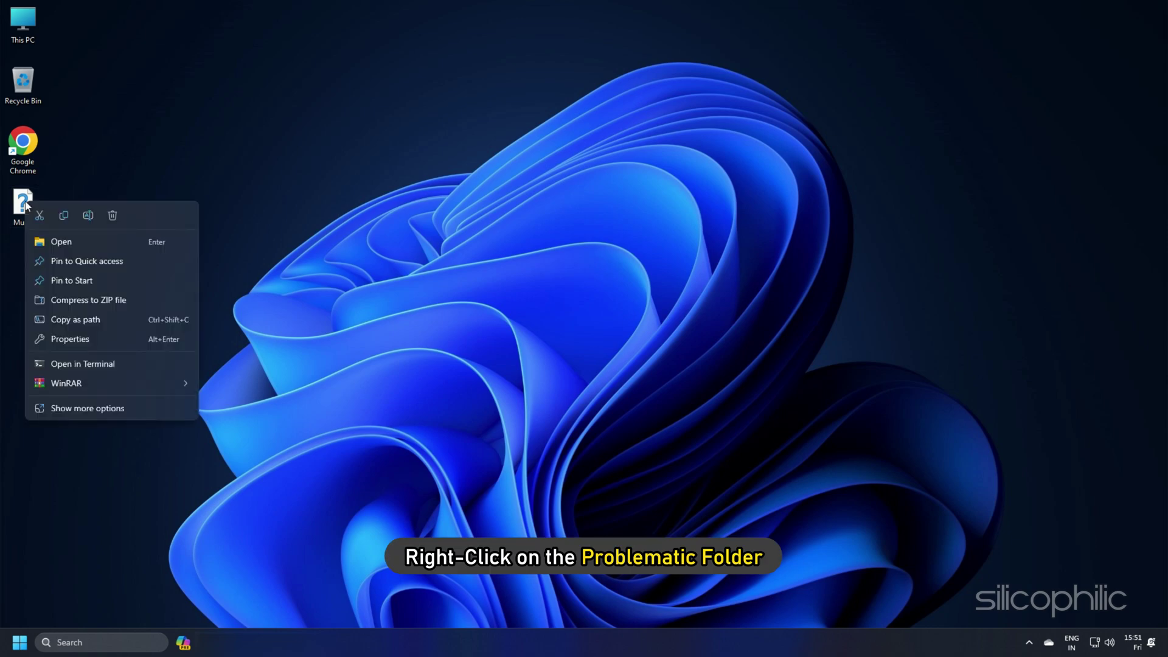
pyautogui.click(64, 338)
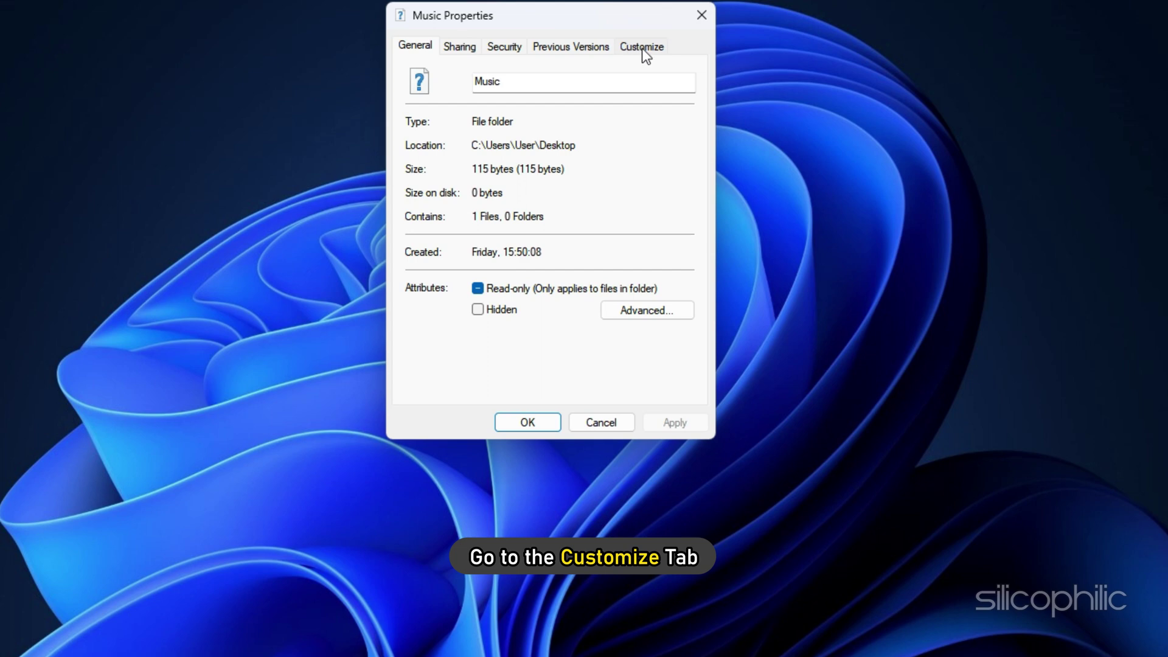
pyautogui.click(641, 49)
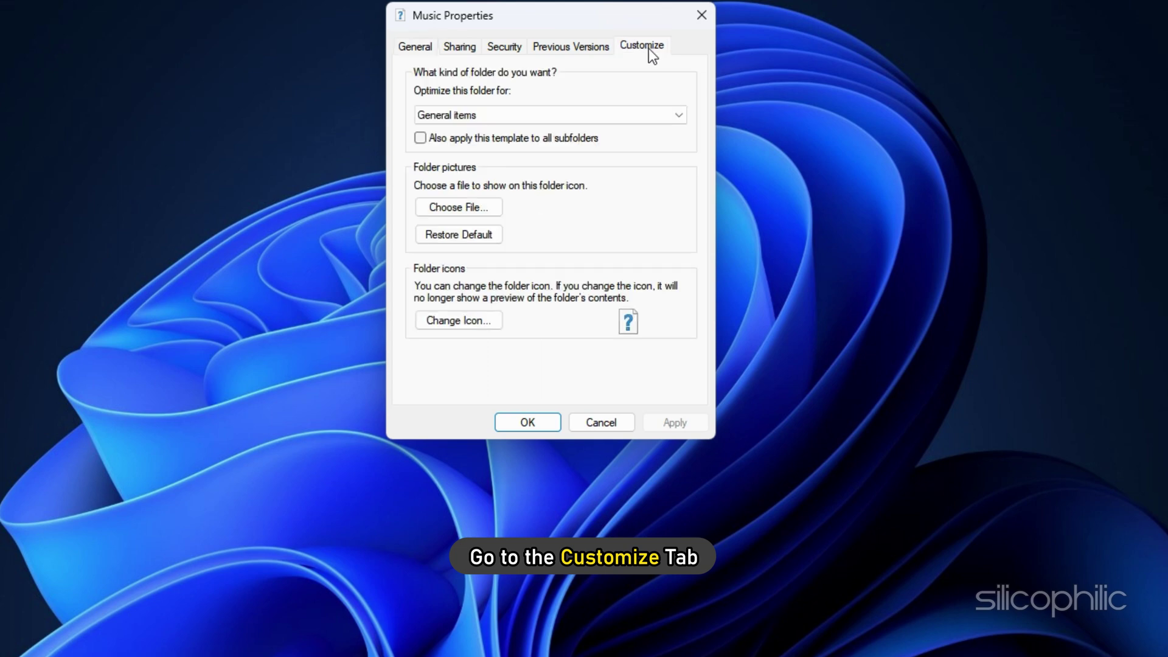
pyautogui.click(449, 236)
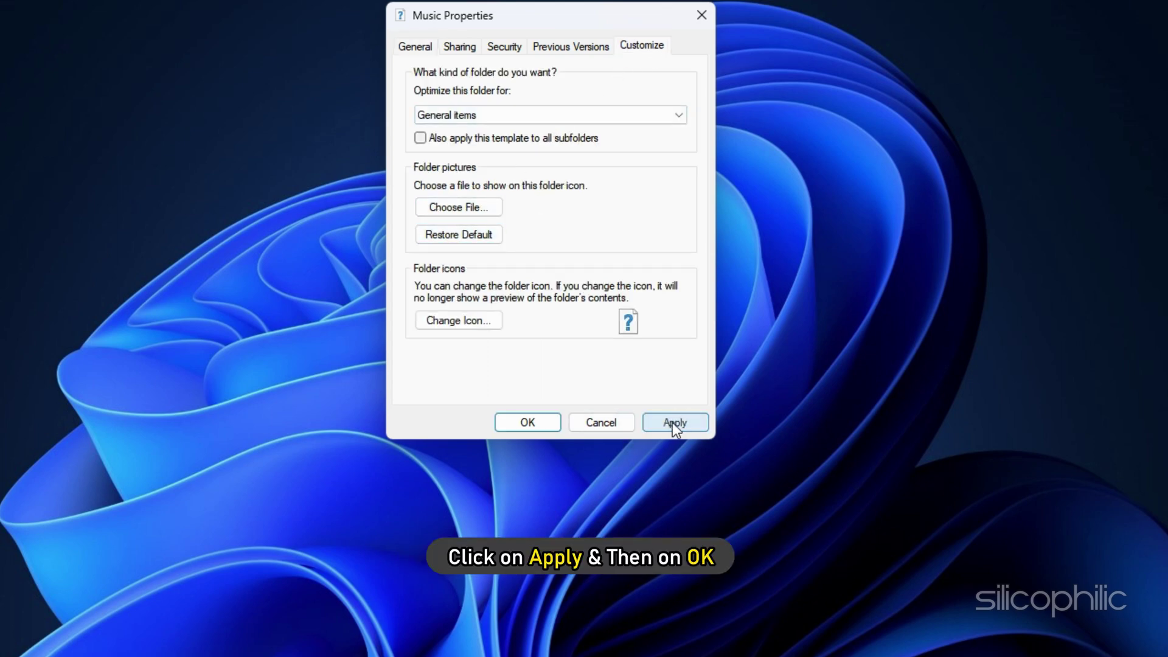
pyautogui.click(529, 421)
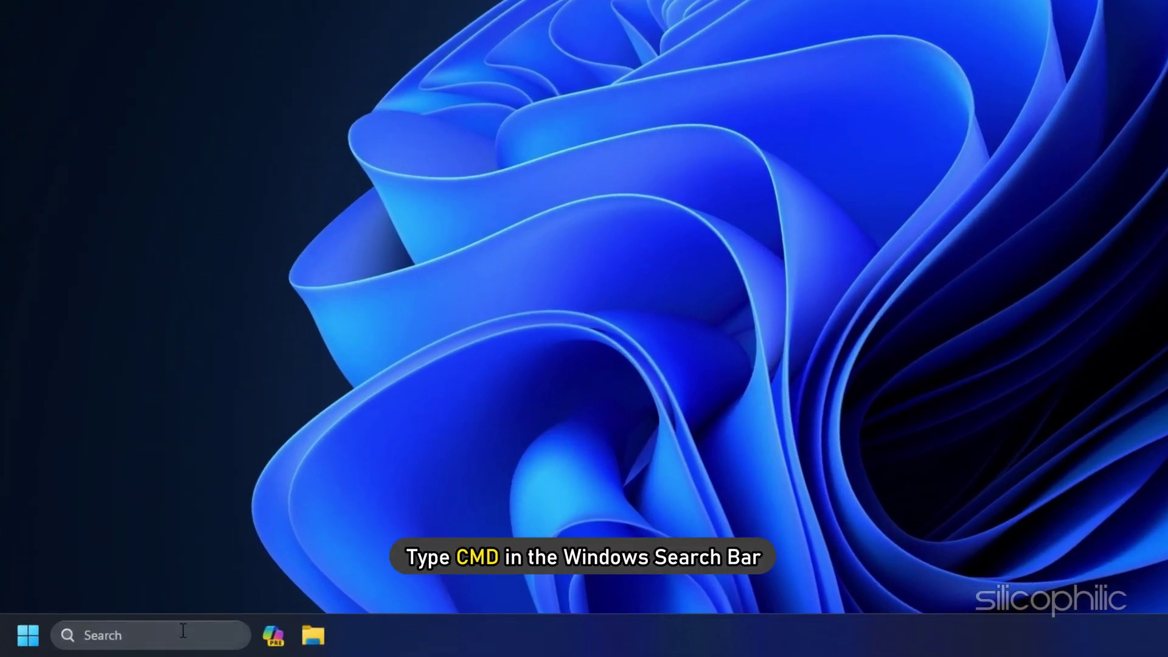
# - In an administrator Command Prompt, run sfc /scannow then DISM.exe /Online /Cleanup-image /Restorehealth
pyautogui.click(179, 636)
pyautogui.write('cmd')
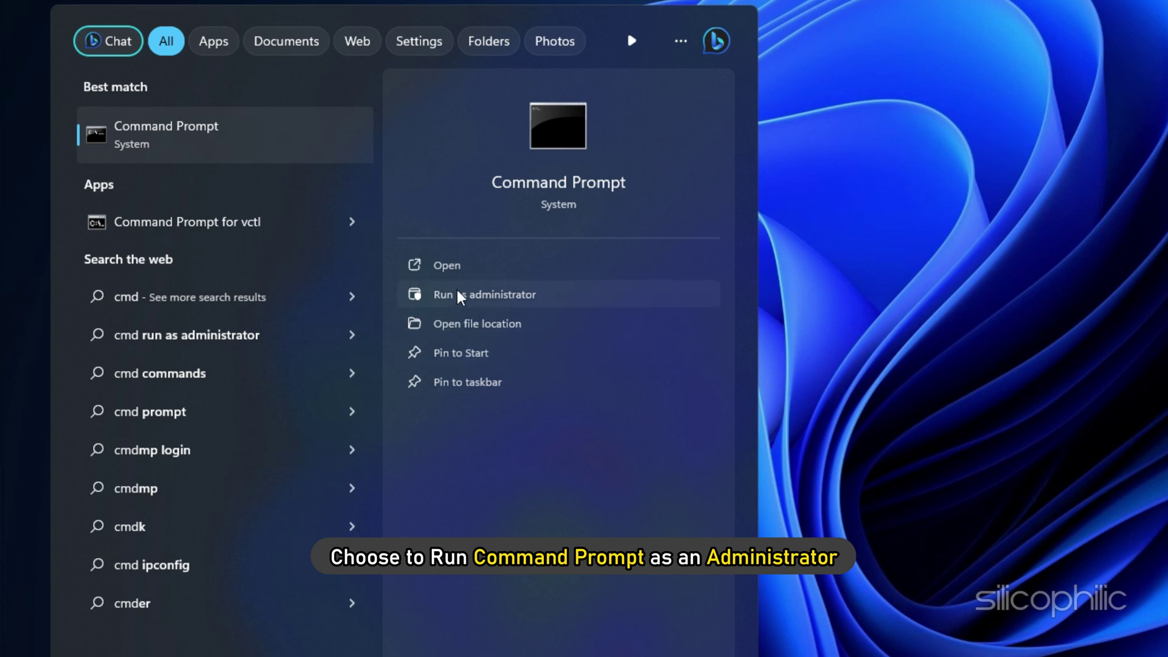
pyautogui.click(458, 289)
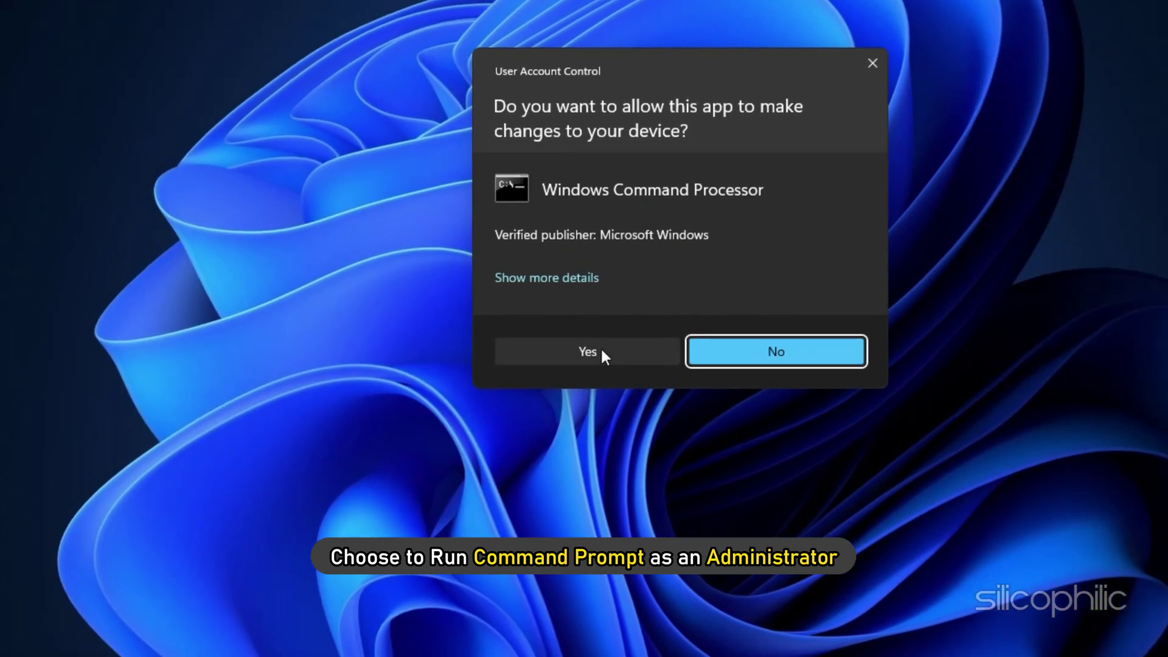
pyautogui.click(579, 344)
pyautogui.write('s')
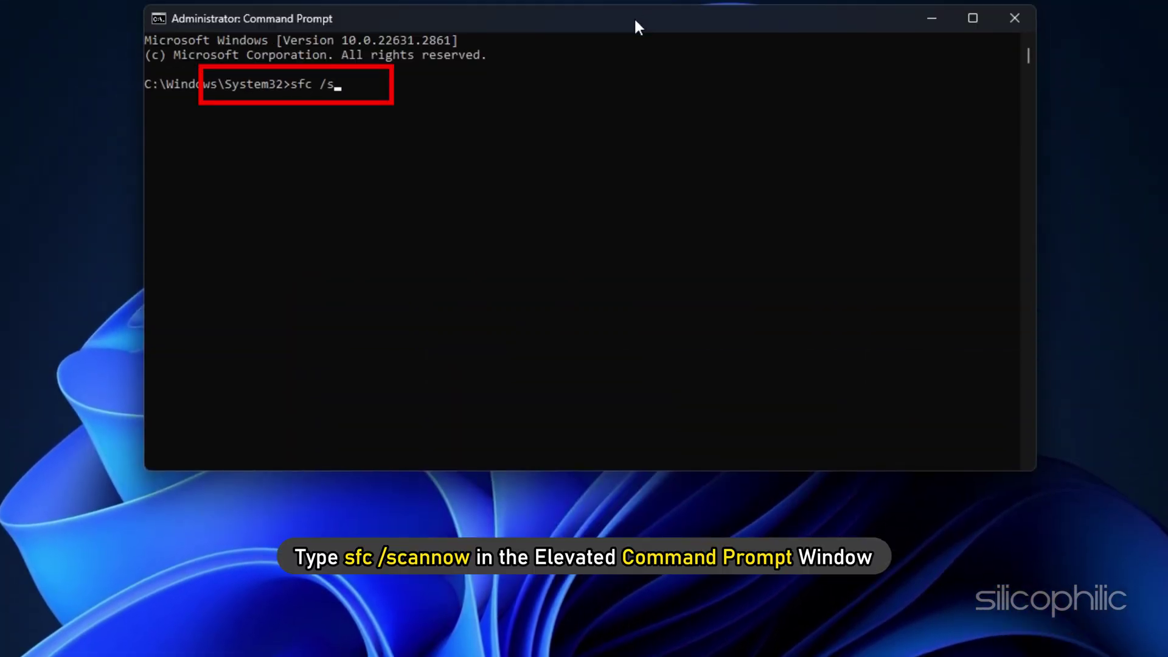
pyautogui.write('cannow')
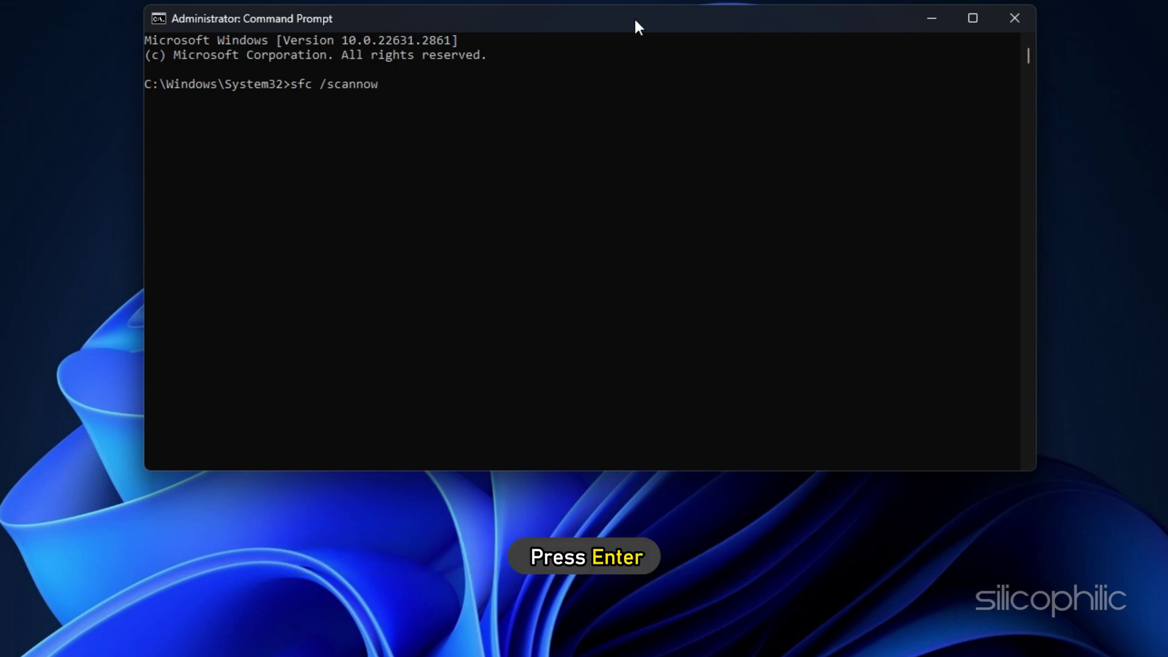
pyautogui.press('Return')
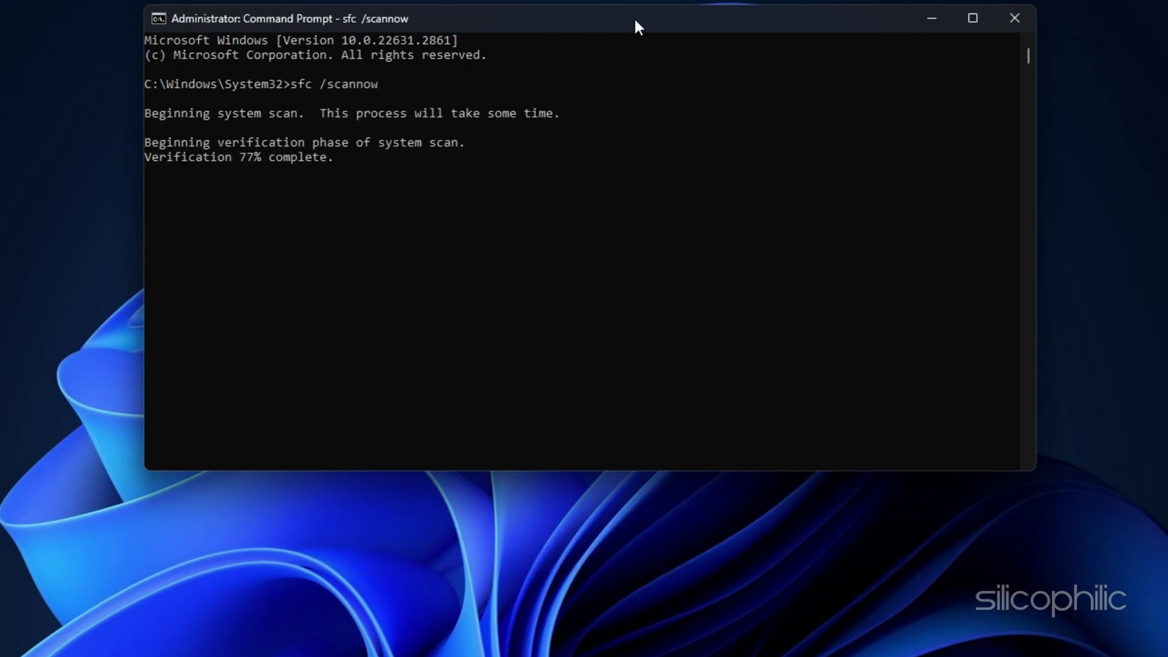
pyautogui.write('DISM.exe /Online /Cleanup-image /Restorehealth')
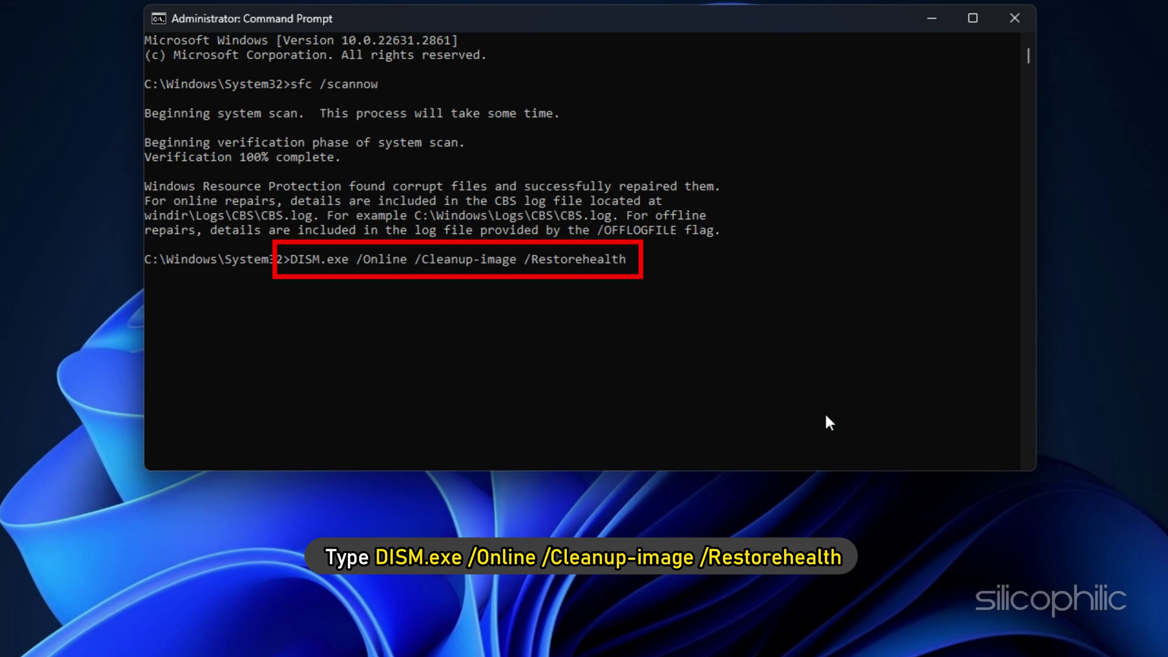
pyautogui.press('Return')
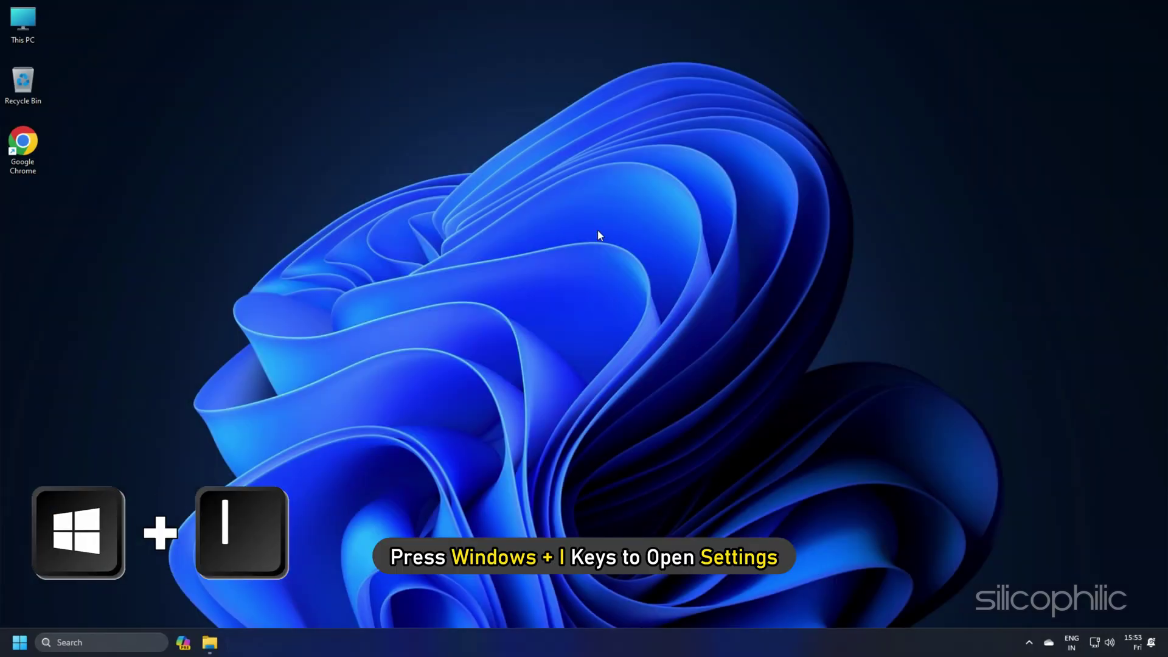
# - From Settings > Apps > Installed apps, uninstall Discord via its options menu
pyautogui.press('super+i')
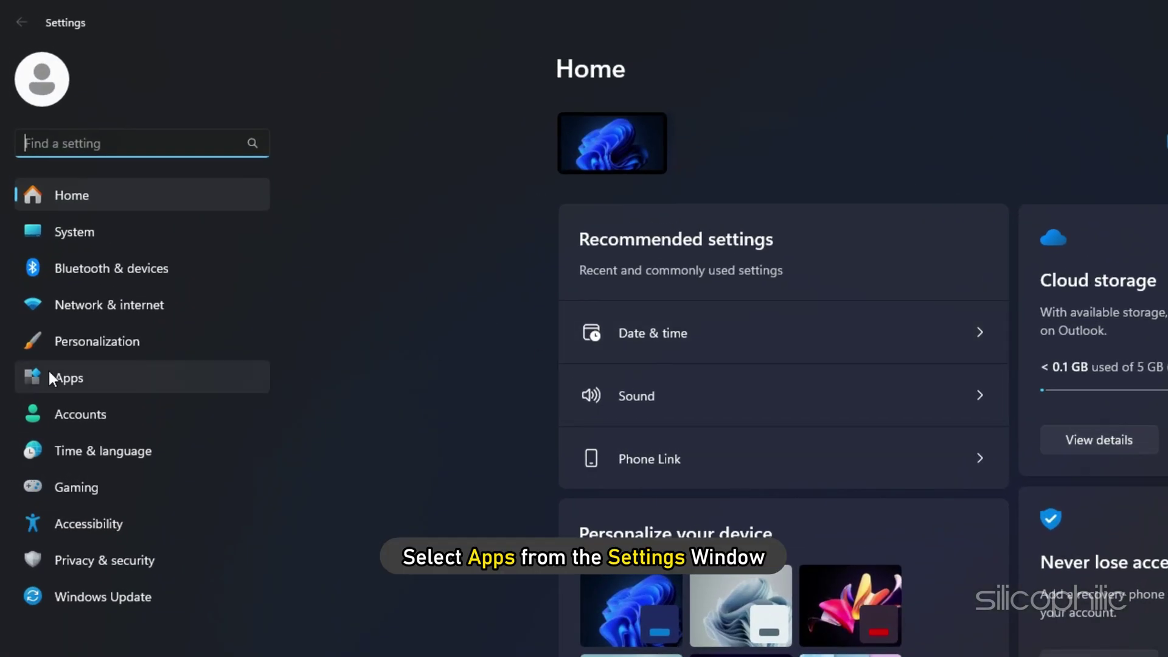
pyautogui.click(50, 380)
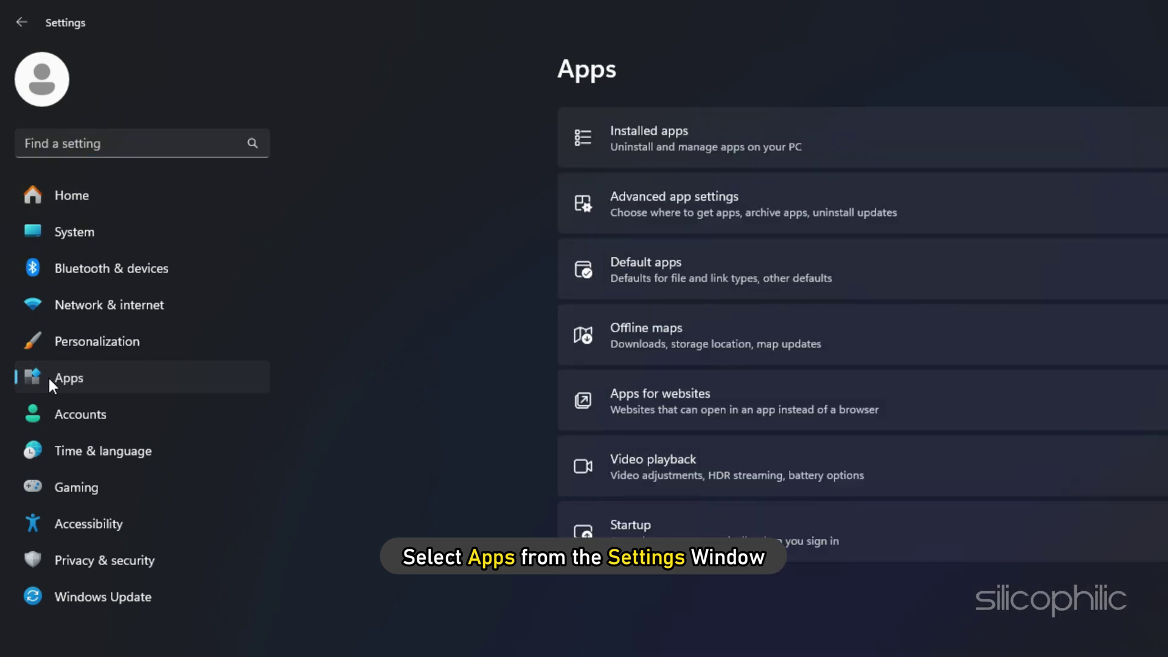
pyautogui.click(650, 130)
pyautogui.scroll(-1, 384, 437)
pyautogui.scroll(-4, 386, 447)
pyautogui.scroll(1, 386, 442)
pyautogui.scroll(-2, 386, 442)
pyautogui.scroll(-1, 386, 441)
pyautogui.scroll(3, 385, 447)
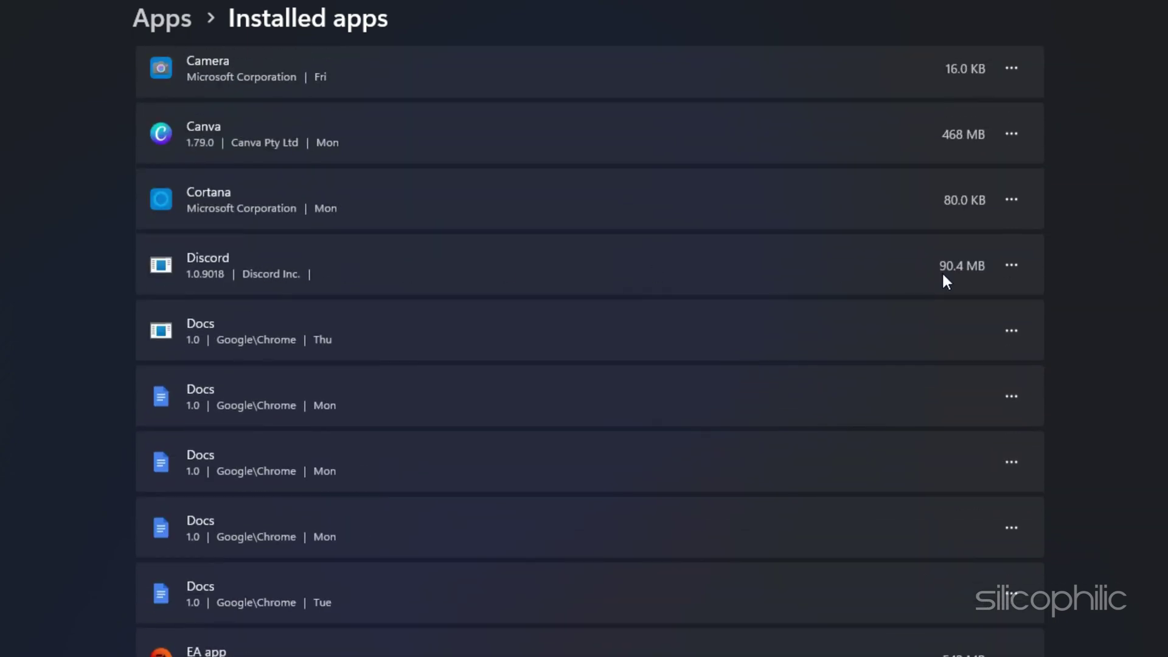
pyautogui.click(1014, 266)
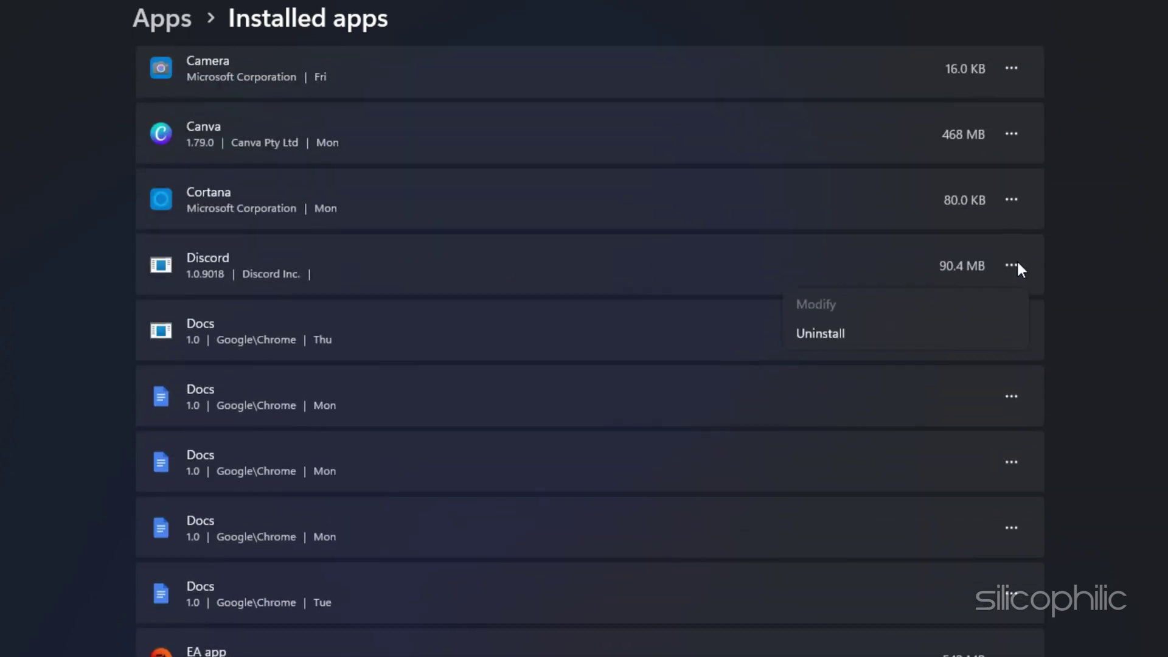
pyautogui.click(815, 334)
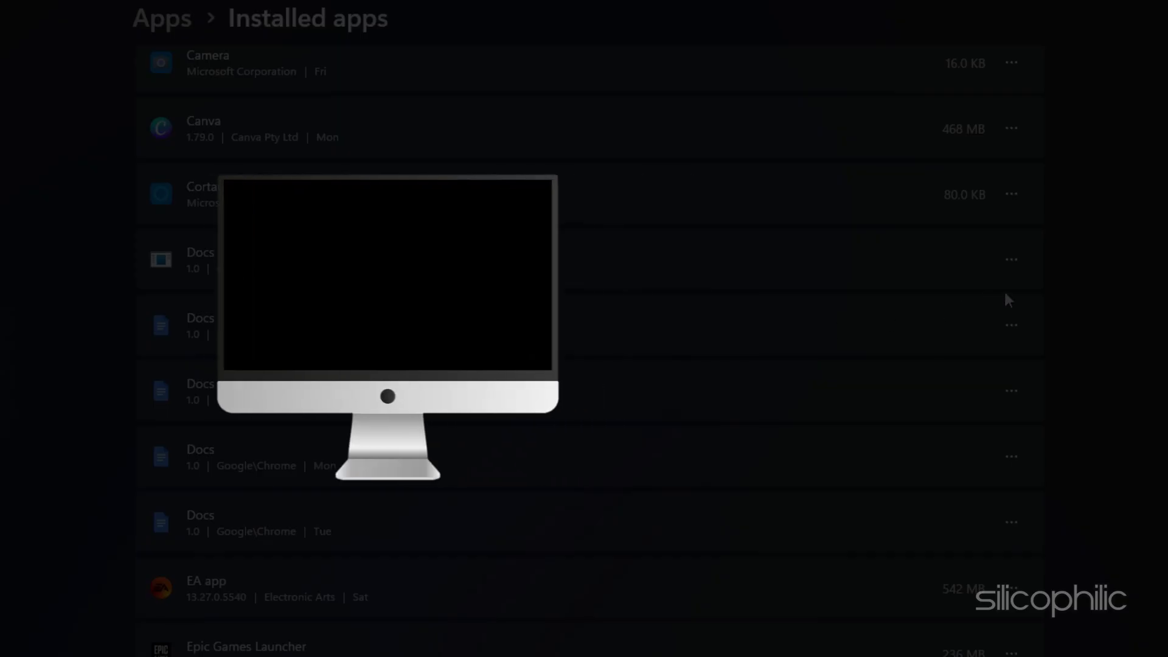